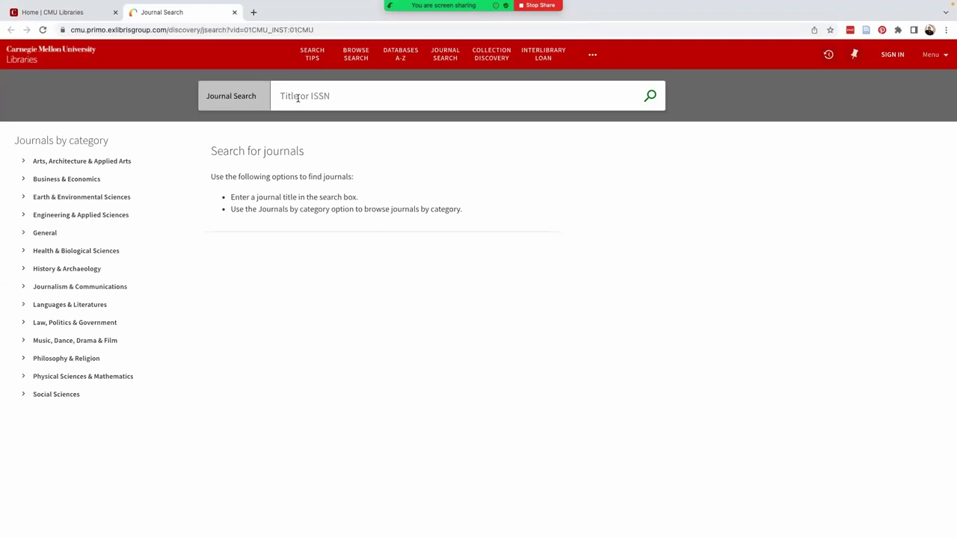
Open the library account from the CMU Libraries home page and search the catalog for remote work furniture.
{"action": "left_click", "coordinate": [62, 13]}
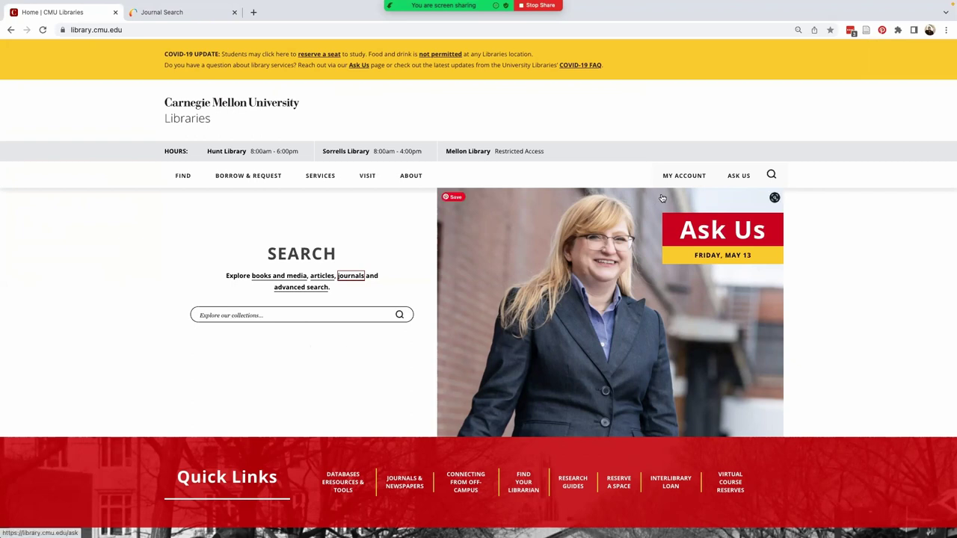
{"action": "left_click", "coordinate": [686, 178]}
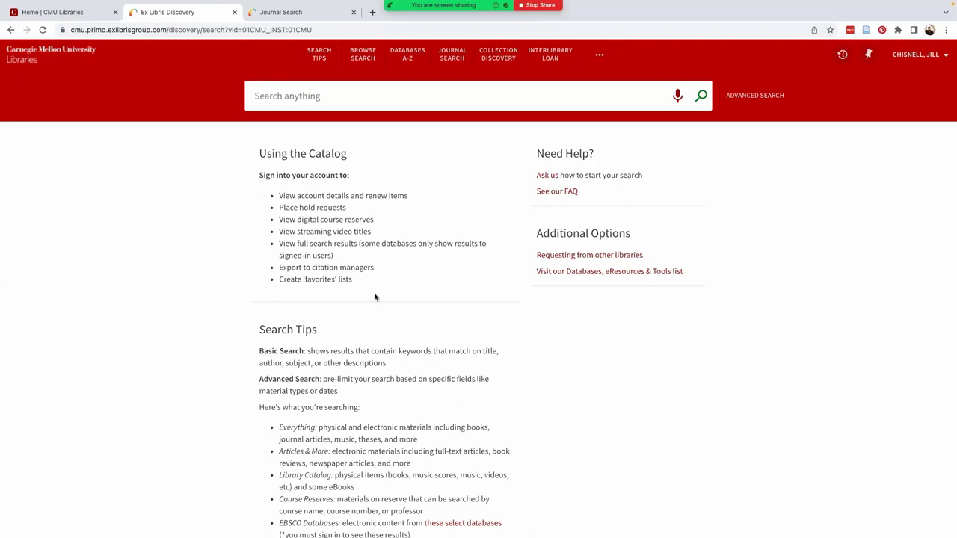
{"action": "left_click", "coordinate": [289, 95]}
{"action": "type", "text": "remo\\"}
{"action": "key", "text": "BackSpace"}
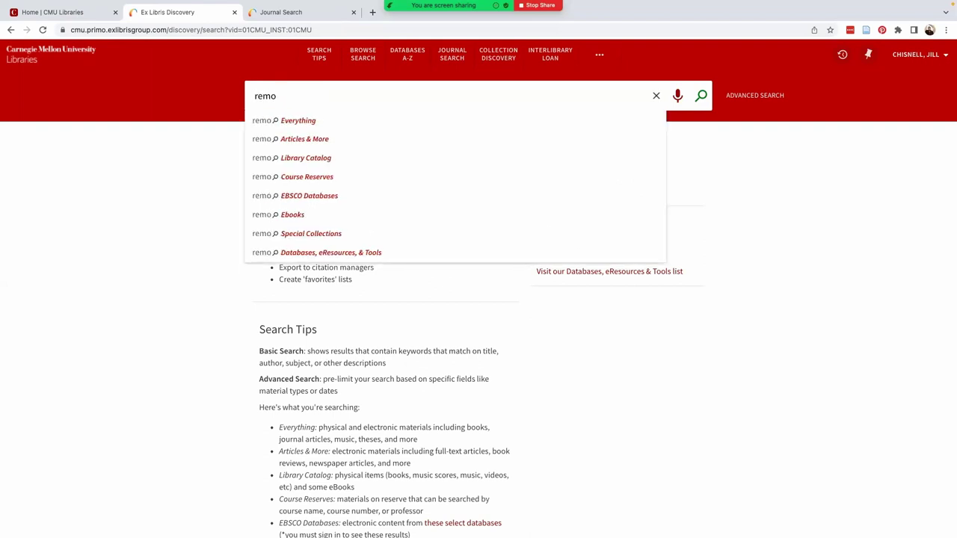
{"action": "type", "text": "te"}
{"action": "key", "text": "BackSpace"}
{"action": "key", "text": "BackSpace"}
{"action": "type", "text": "te work "}
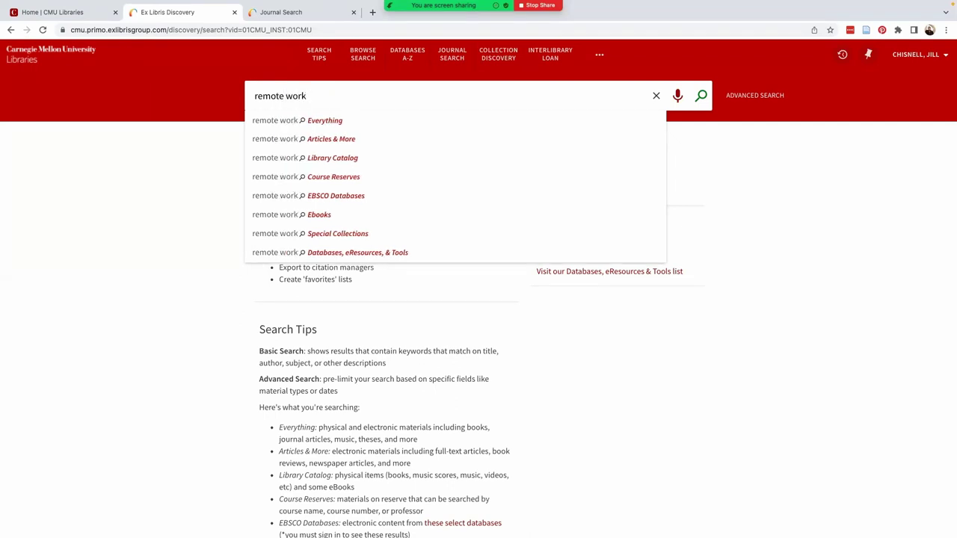
{"action": "type", "text": "furniture"}
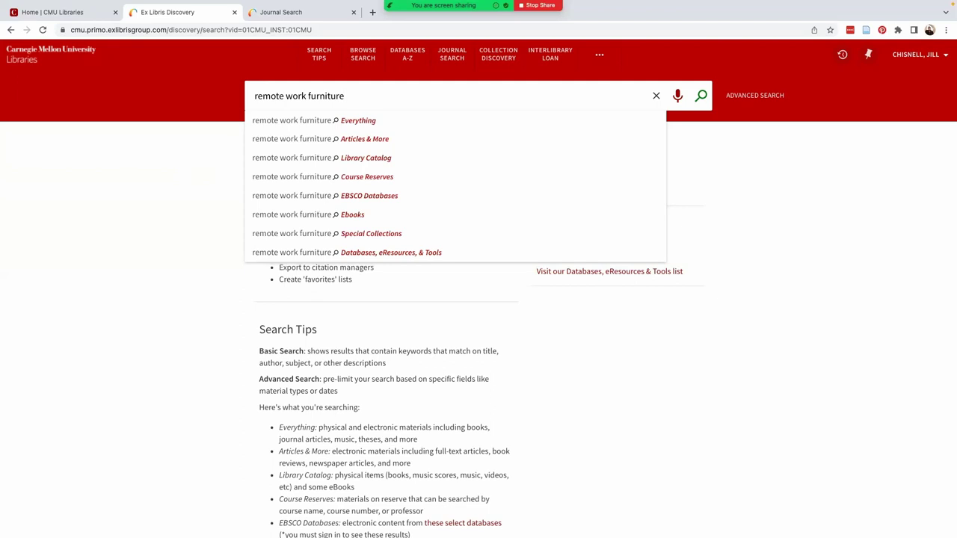
{"action": "key", "text": "Return"}
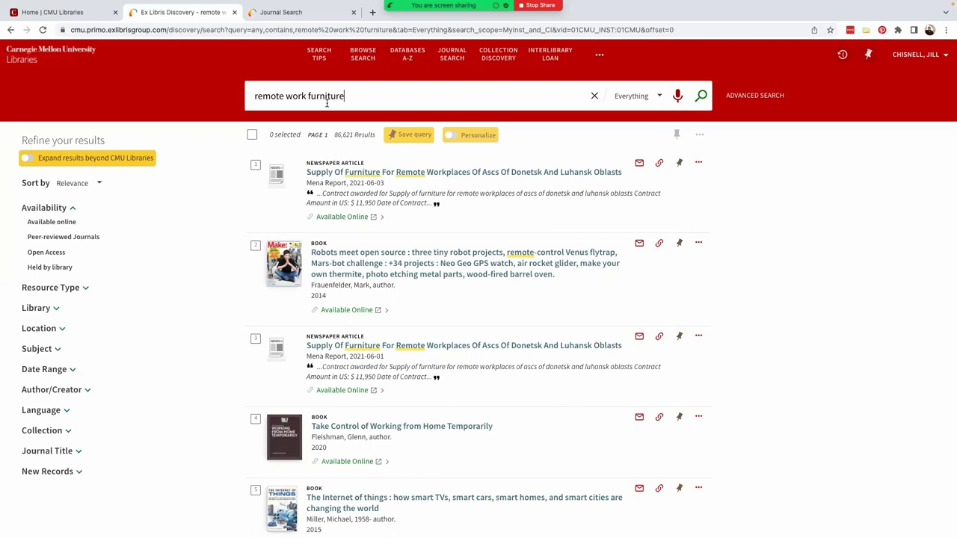
Rerun the search with "remote work" as a quoted phrase, and again with the quoted phrase "home office" added before furniture.
{"action": "left_click", "coordinate": [255, 96]}
{"action": "type", "text": "\""}
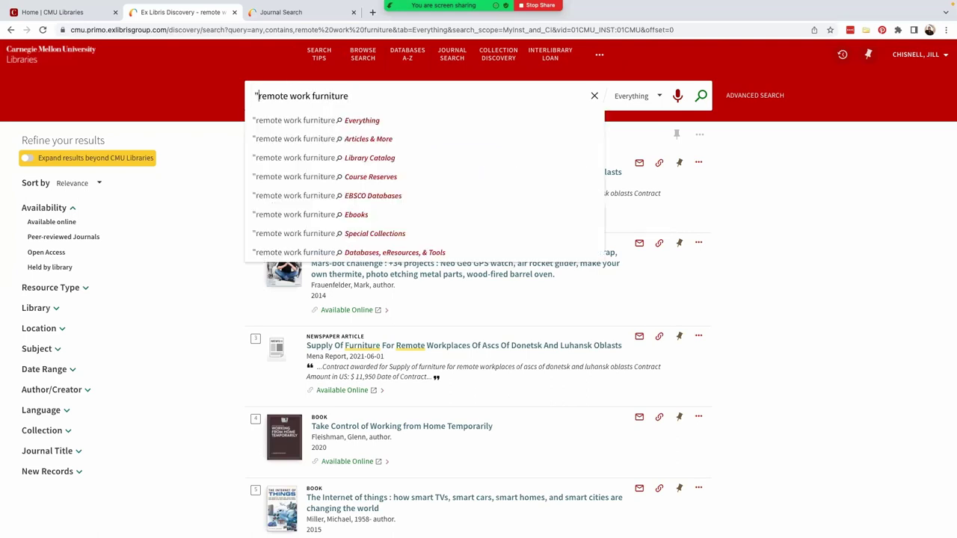
{"action": "left_click", "coordinate": [309, 96]}
{"action": "type", "text": "\""}
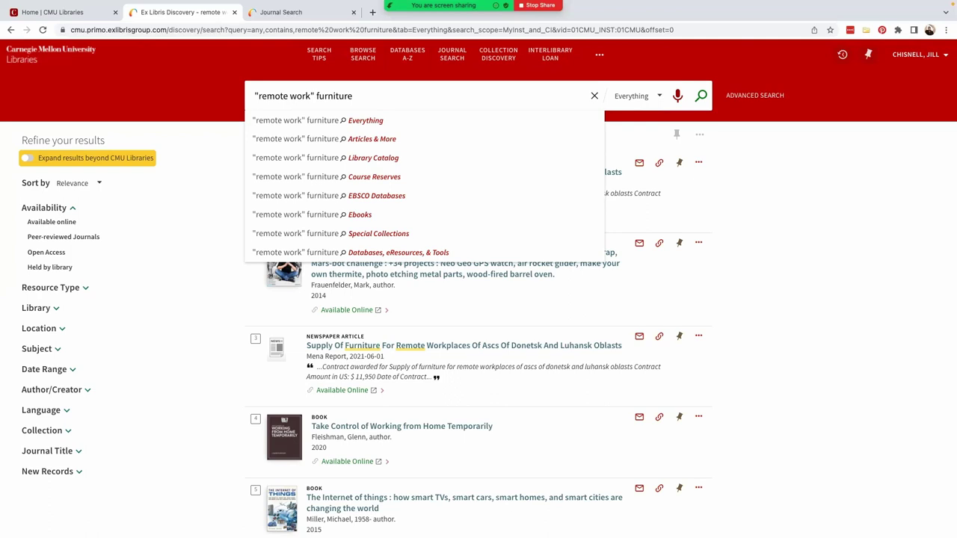
{"action": "key", "text": "Return"}
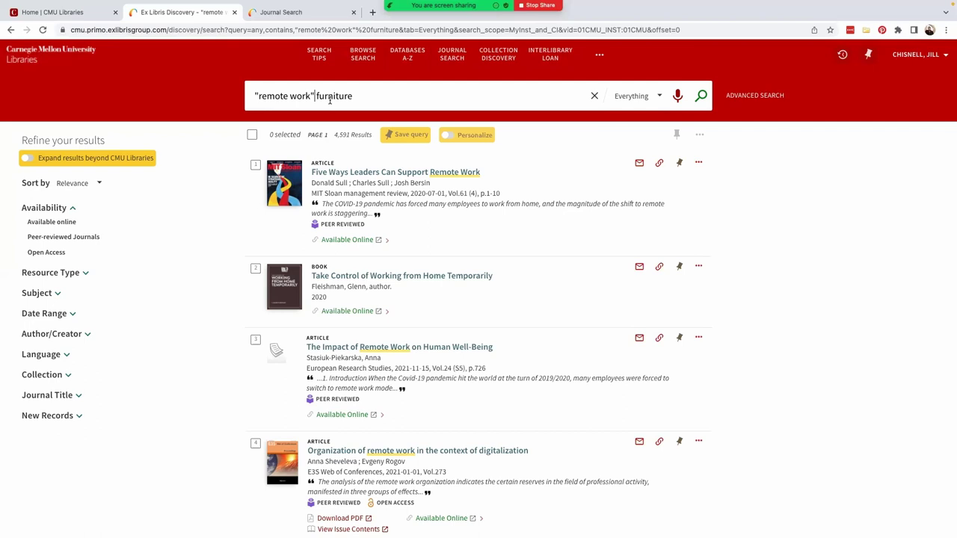
{"action": "type", "text": "\"home office\""}
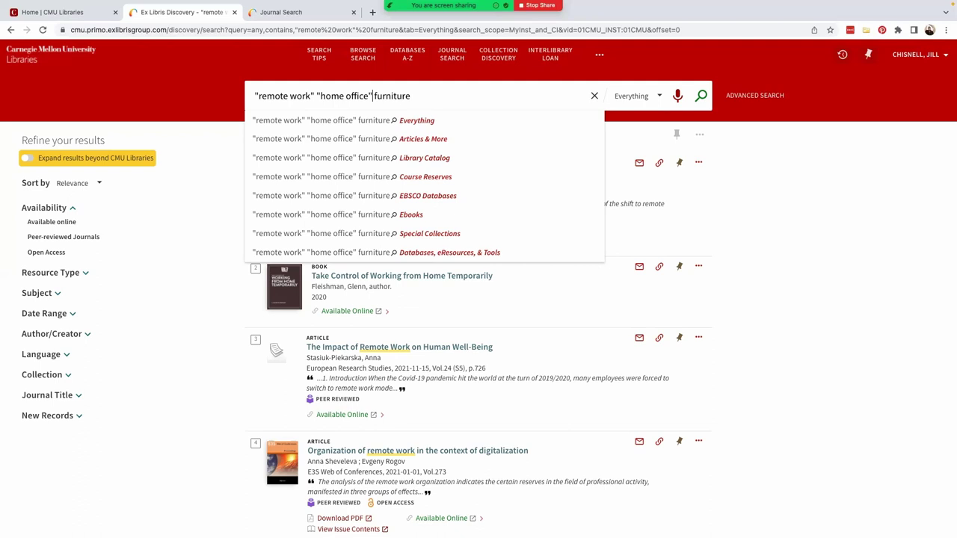
{"action": "key", "text": "Return"}
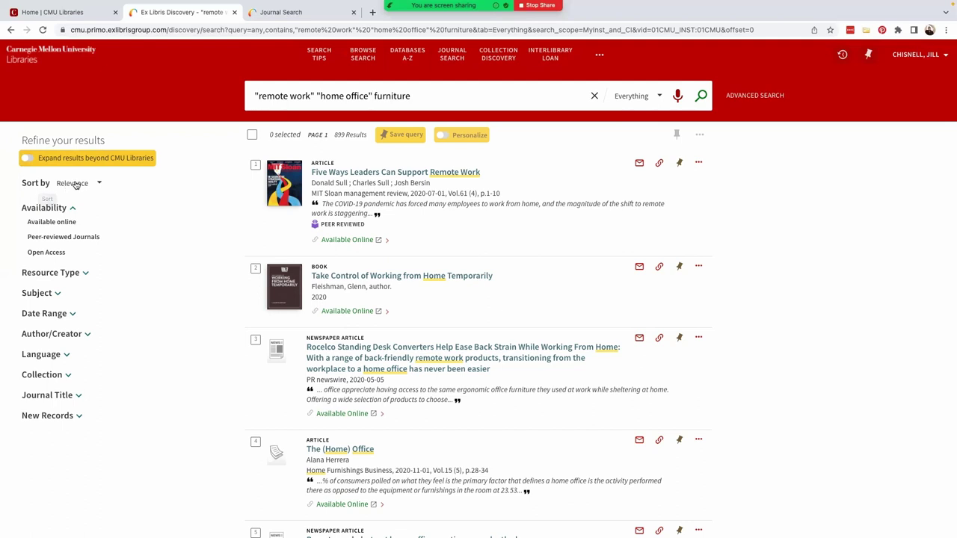
Examine the sort options and the resource types available for refining the results.
{"action": "left_click", "coordinate": [75, 184]}
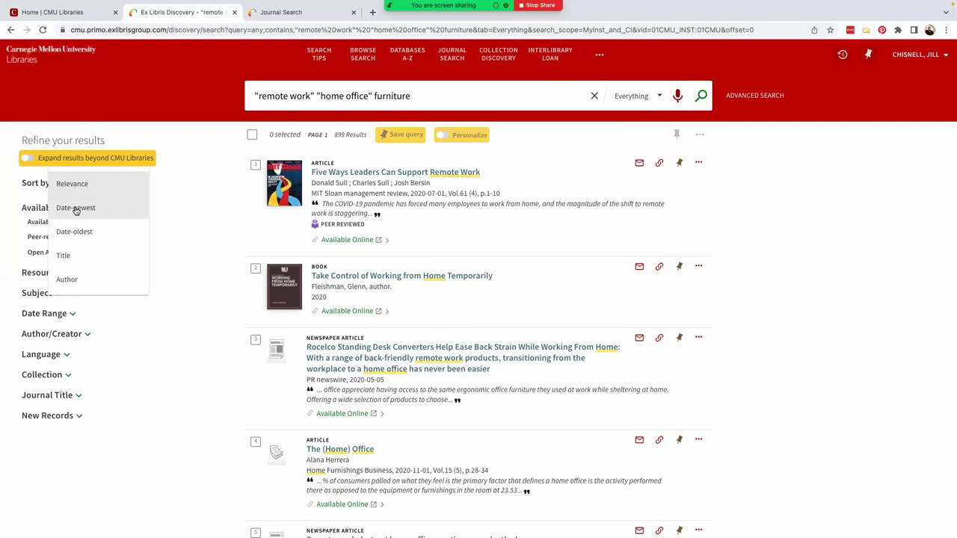
{"action": "left_click", "coordinate": [169, 215]}
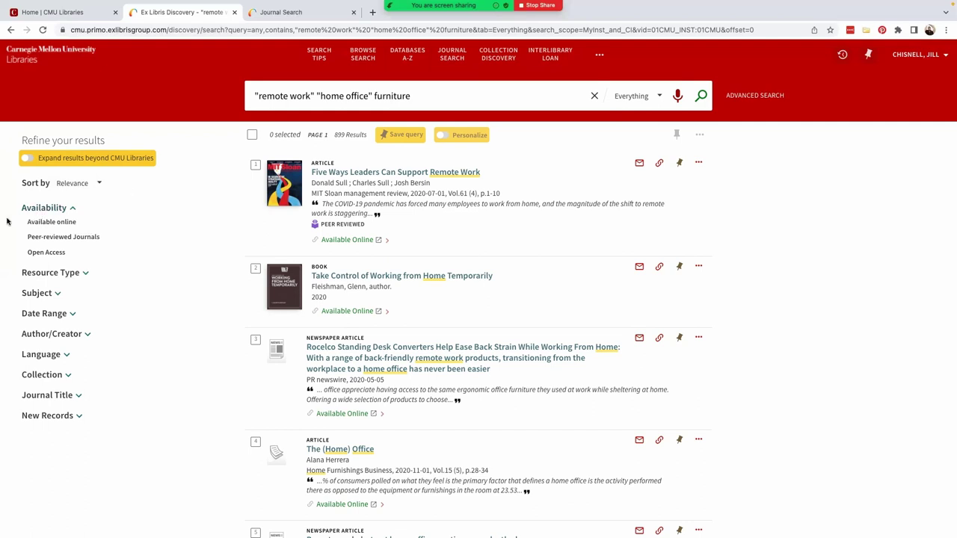
{"action": "mouse_move", "coordinate": [19, 238]}
{"action": "left_click", "coordinate": [52, 273]}
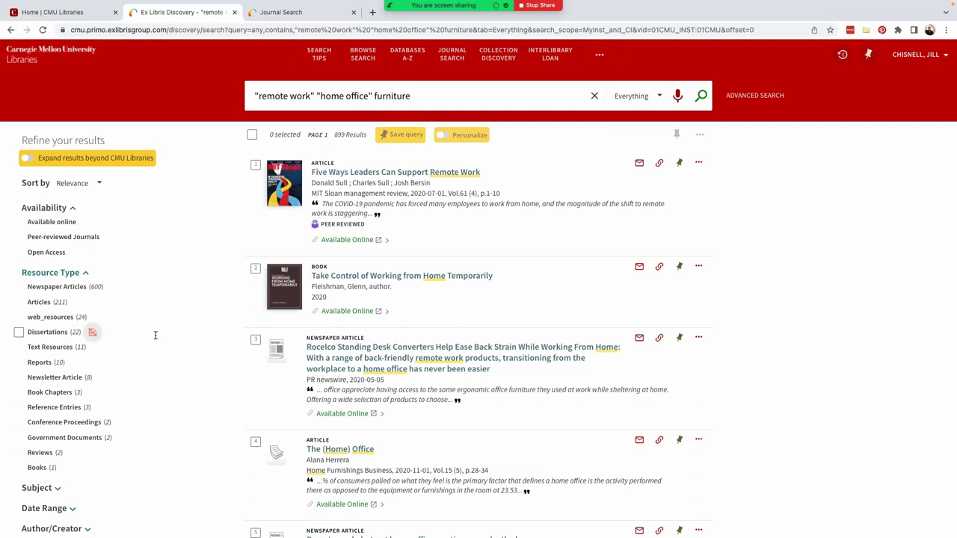
{"action": "scroll", "coordinate": [156, 335], "scroll_direction": "down", "scroll_amount": 1}
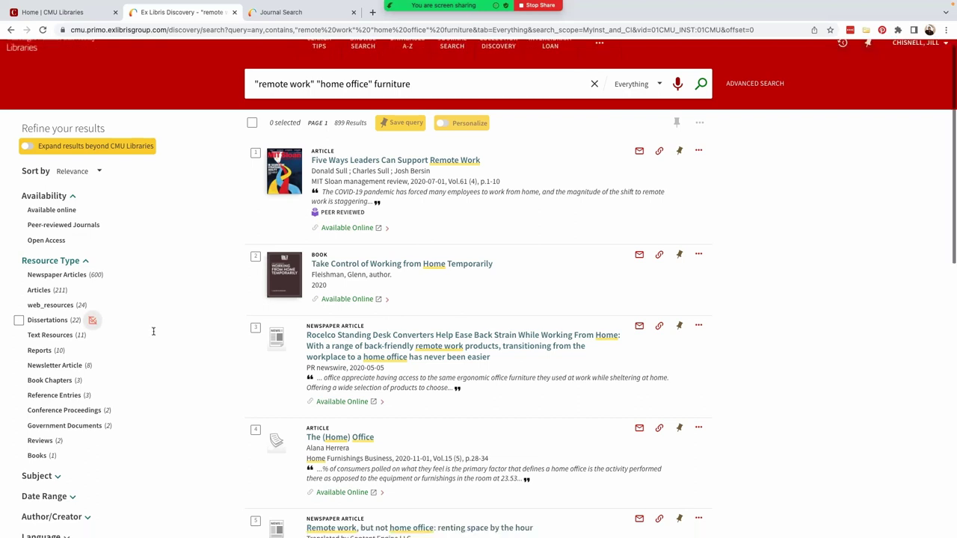
Limit the results to peer-reviewed journals and the years 2020-2022, and reset all filters.
{"action": "left_click", "coordinate": [19, 225]}
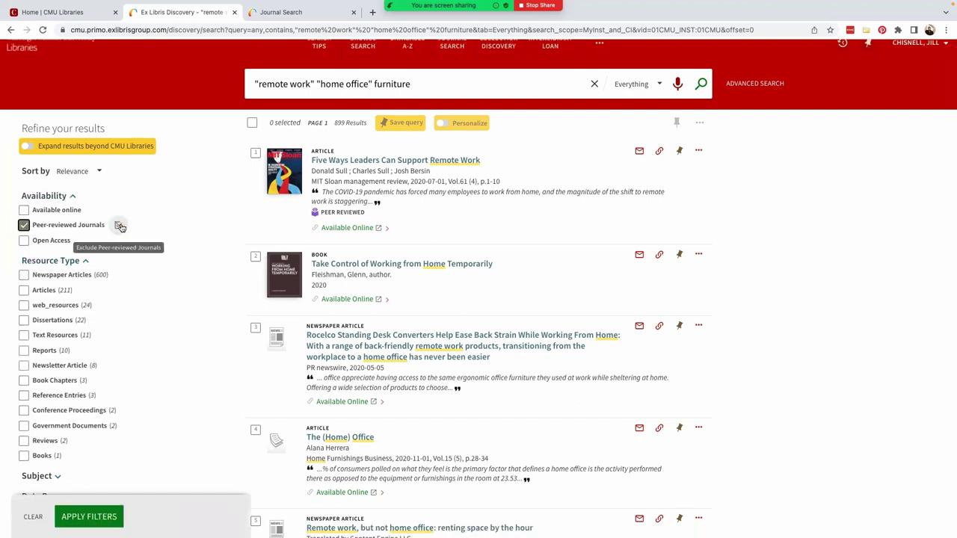
{"action": "left_click", "coordinate": [88, 514]}
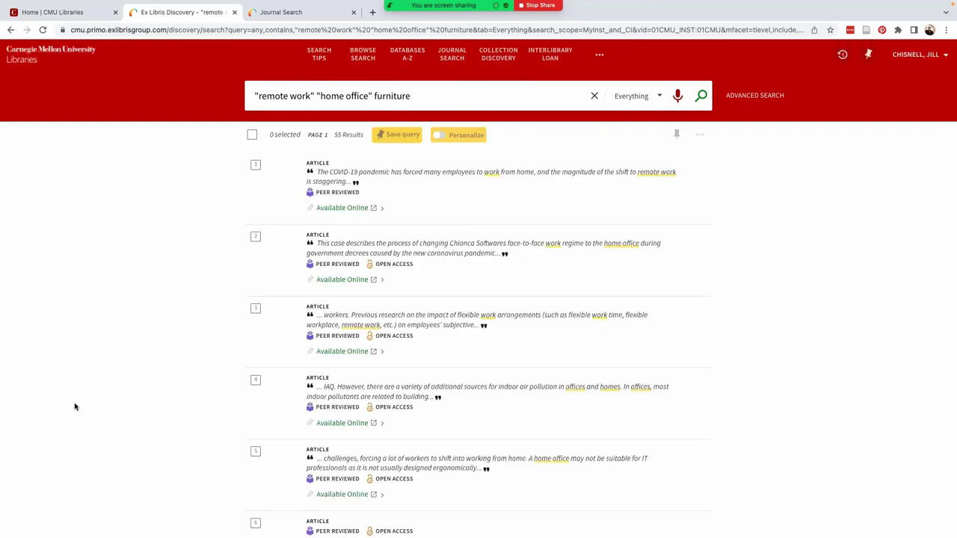
{"action": "scroll", "coordinate": [83, 391], "scroll_direction": "down", "scroll_amount": 2}
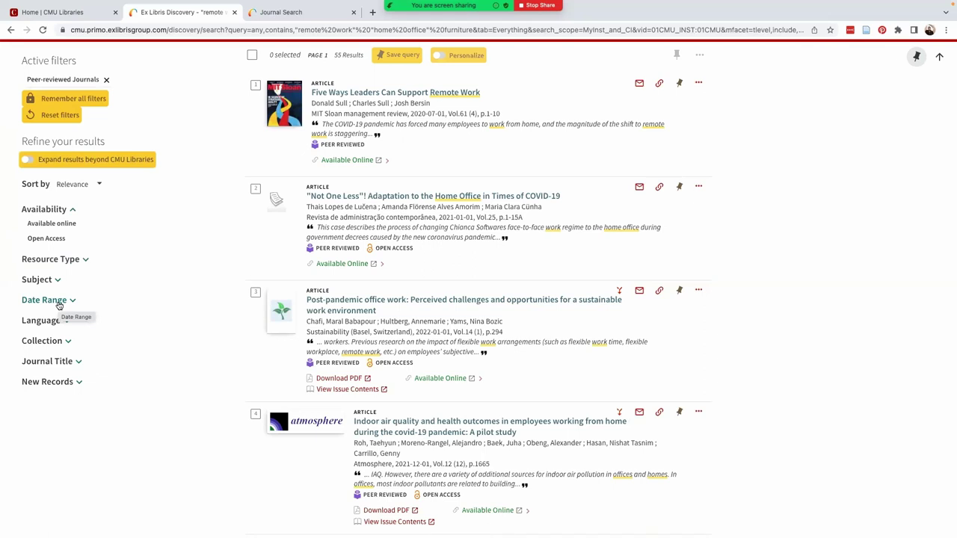
{"action": "left_click", "coordinate": [59, 303]}
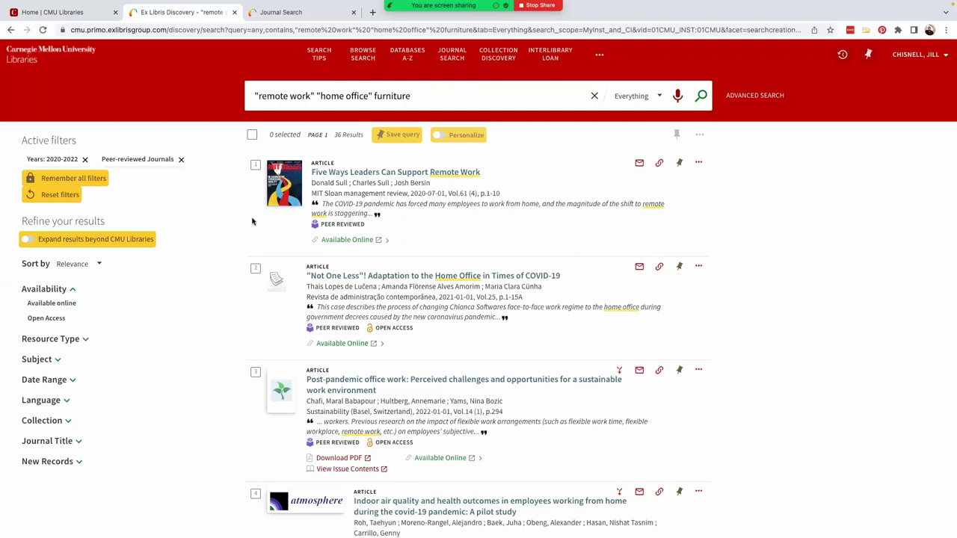
{"action": "left_click", "coordinate": [45, 197]}
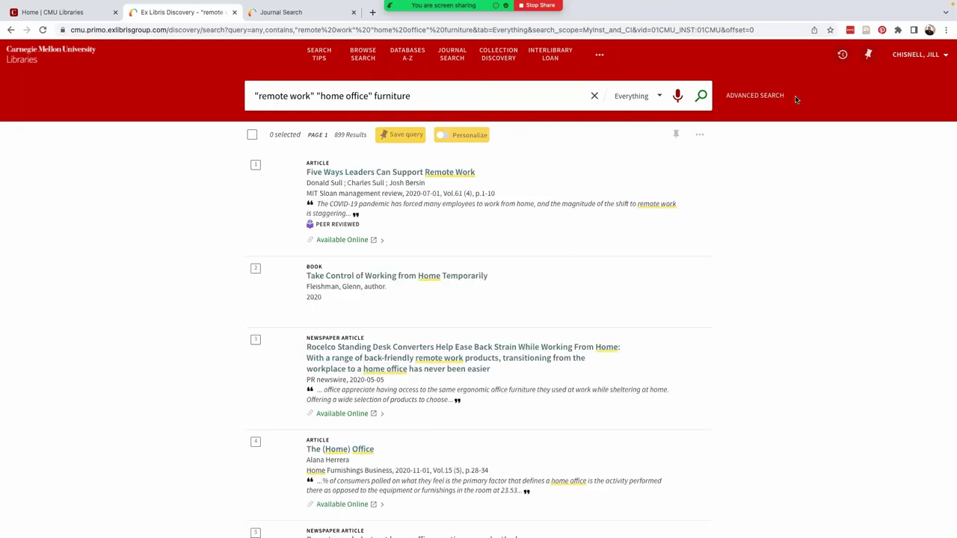
Clear the advanced search form and set its first line to any field containing "home office" computer workstation.
{"action": "left_click", "coordinate": [766, 98]}
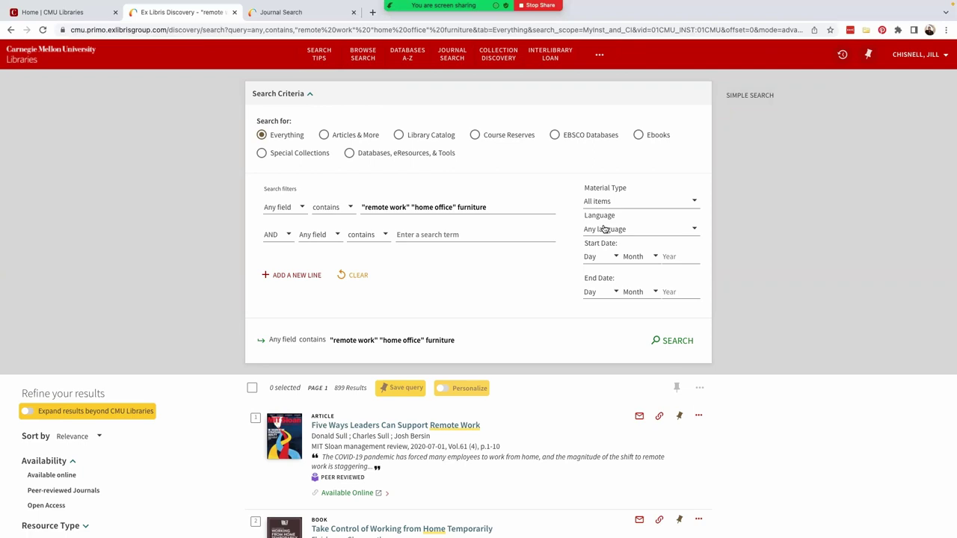
{"action": "left_click", "coordinate": [359, 277]}
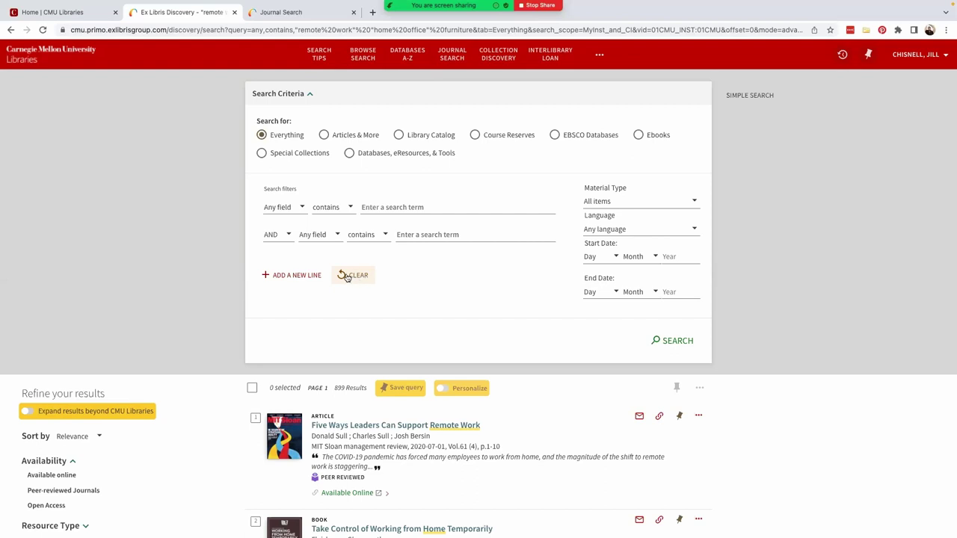
{"action": "left_click", "coordinate": [380, 207]}
{"action": "type", "text": "\"home o"}
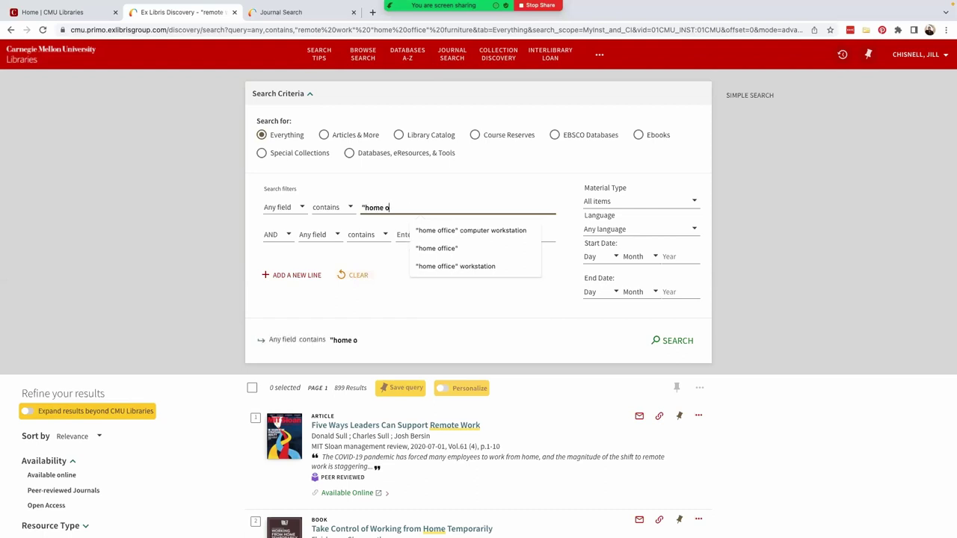
{"action": "type", "text": "ffice\""}
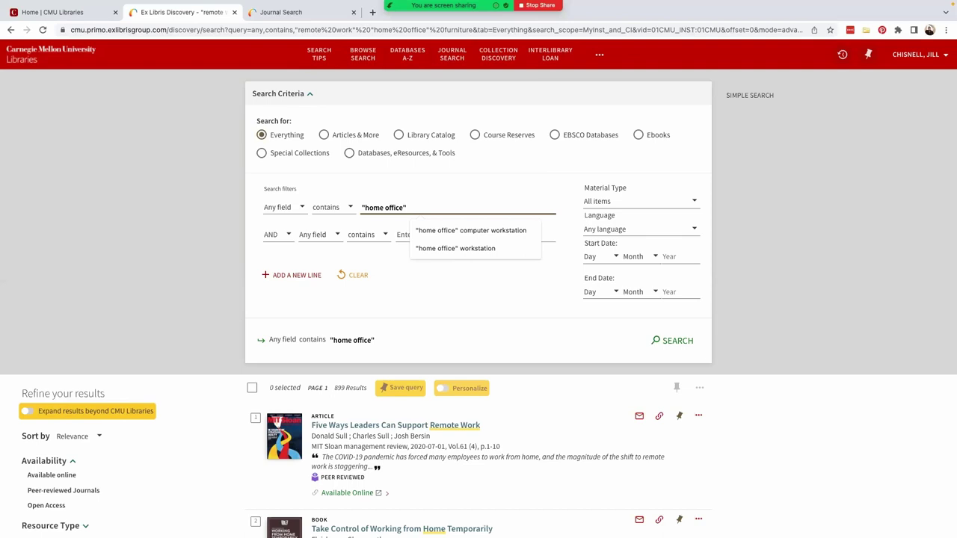
{"action": "type", "text": " computer"}
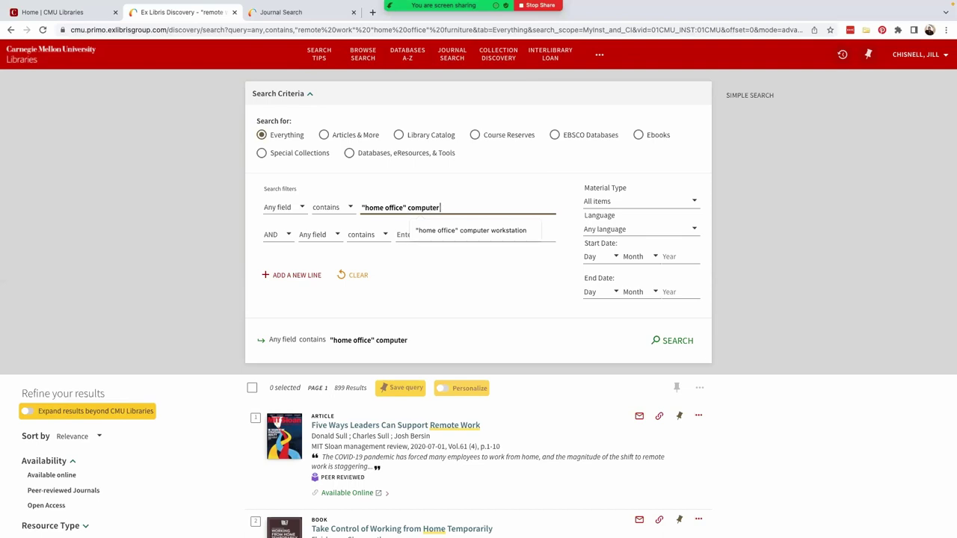
{"action": "type", "text": " workstation"}
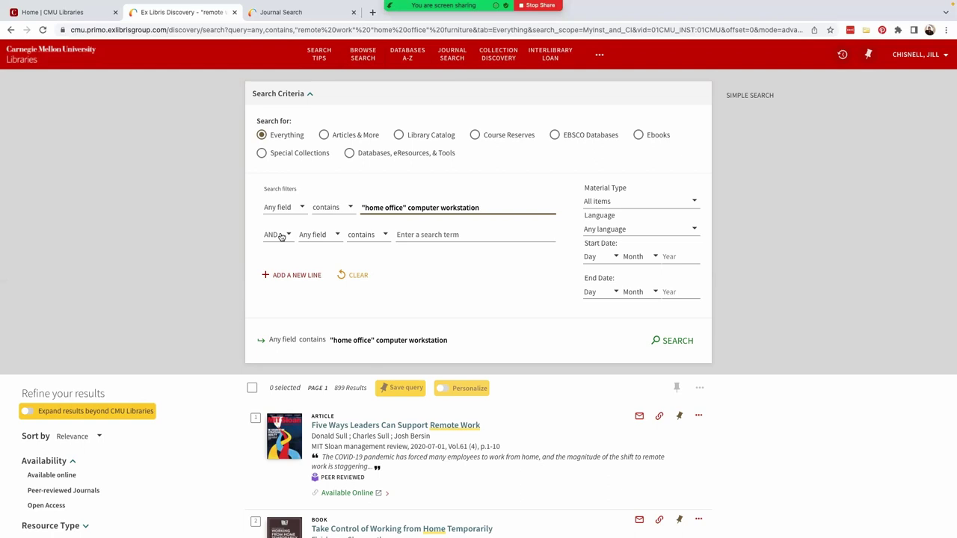
Set the second search line to Subject contains ergonomics, combined with AND.
{"action": "left_click", "coordinate": [317, 236]}
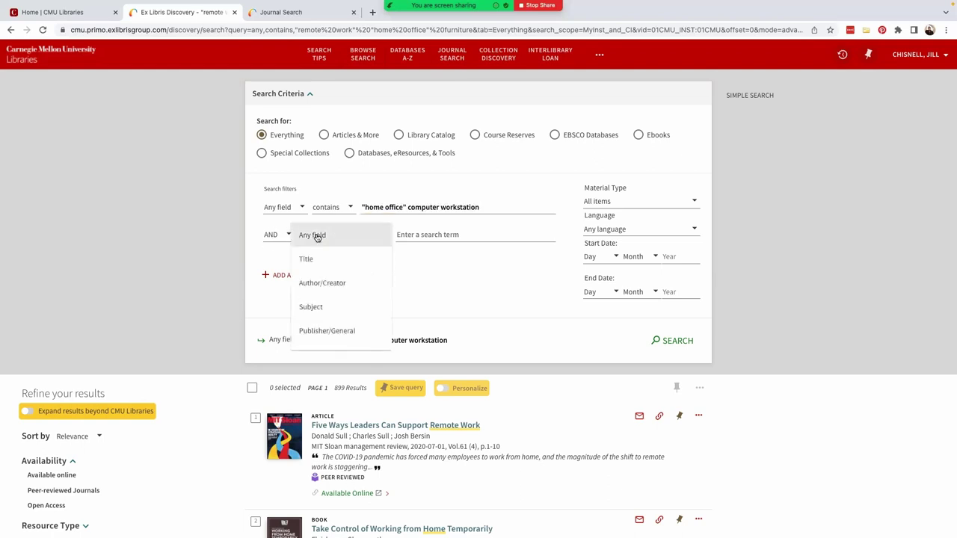
{"action": "left_click", "coordinate": [318, 308]}
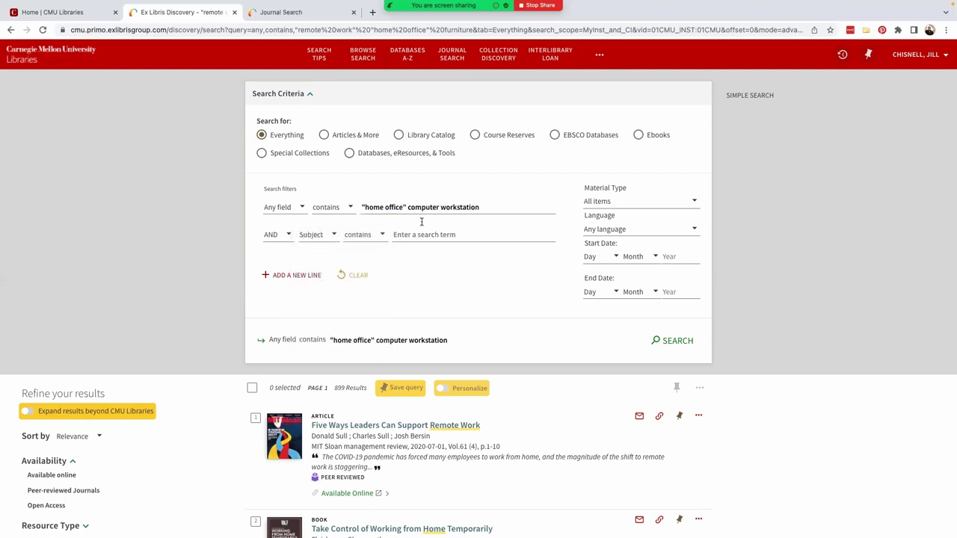
{"action": "left_click", "coordinate": [410, 232]}
{"action": "type", "text": "er"}
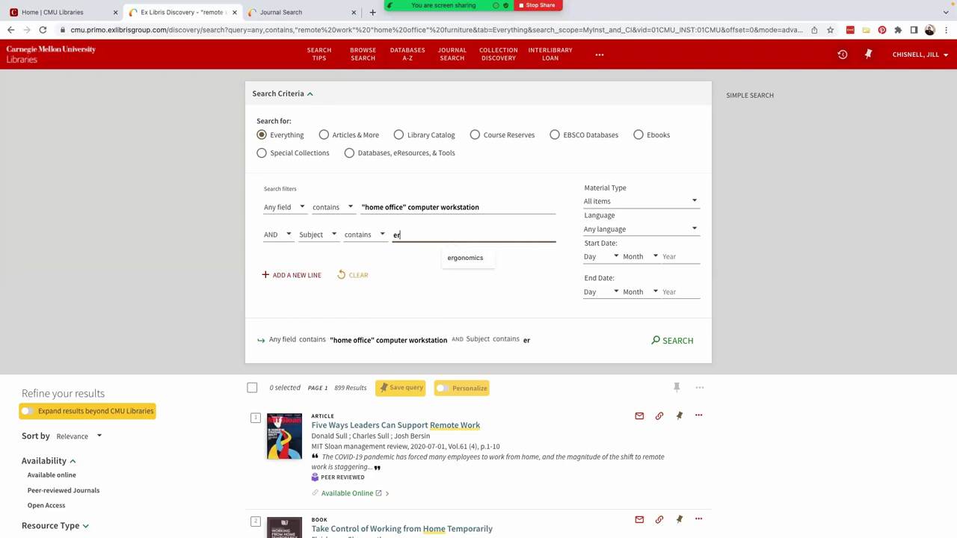
{"action": "type", "text": "gonomics"}
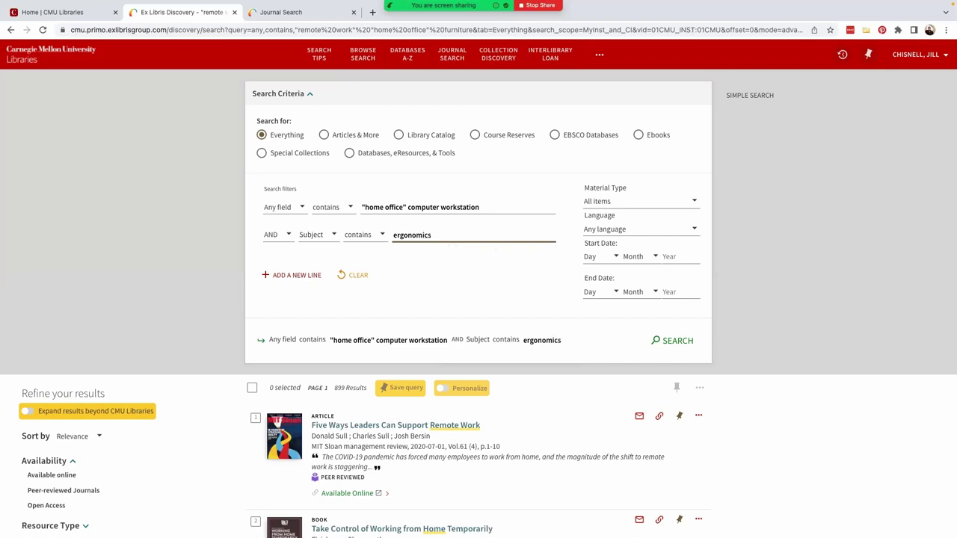
Set the start year to 2020 and the end year to 2022, and run the advanced search.
{"action": "left_click", "coordinate": [669, 256]}
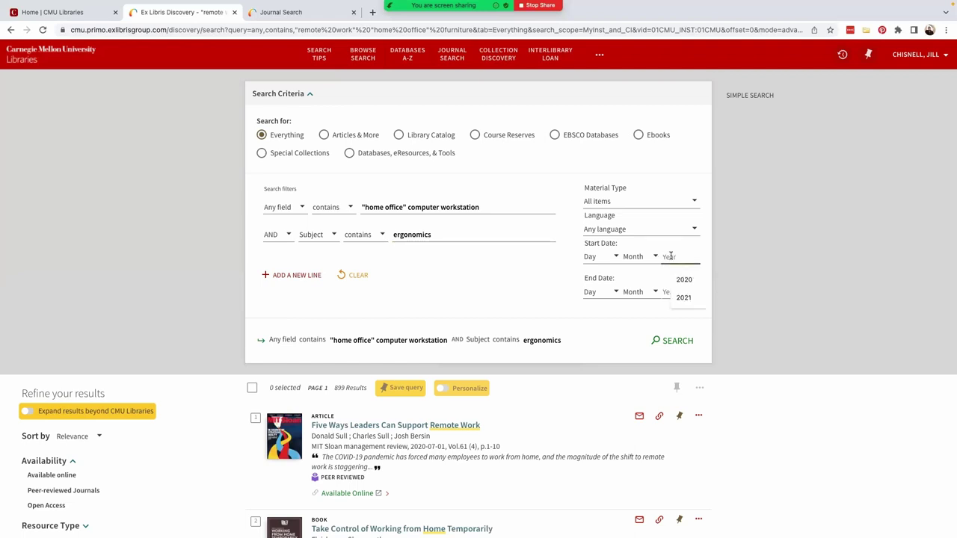
{"action": "left_click", "coordinate": [684, 280]}
{"action": "left_click", "coordinate": [675, 291]}
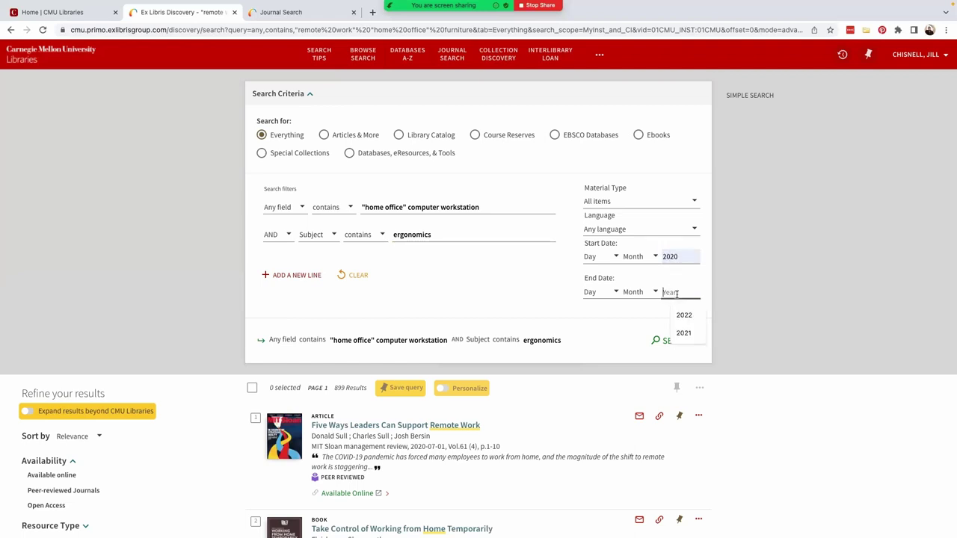
{"action": "type", "text": "2022"}
{"action": "left_click", "coordinate": [667, 341]}
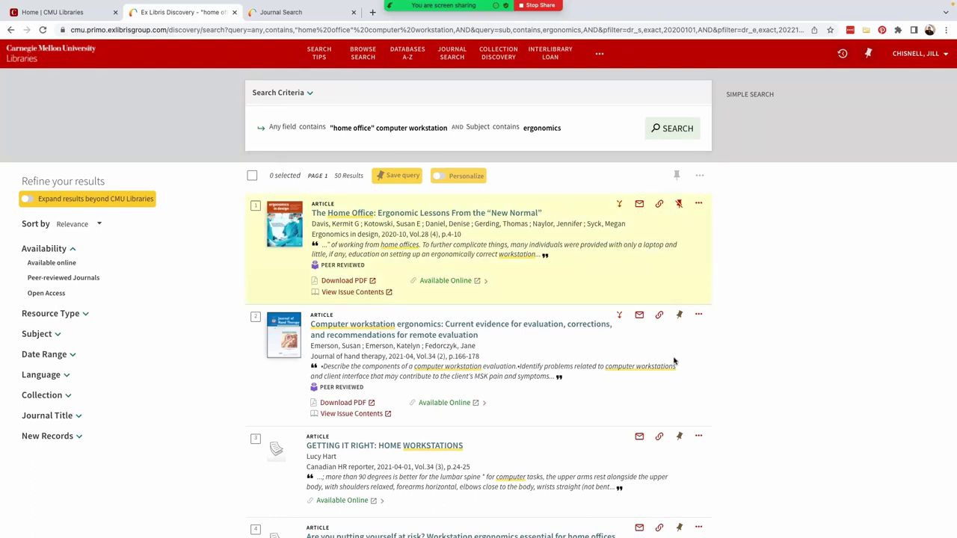
{"action": "scroll", "coordinate": [668, 364], "scroll_direction": "down", "scroll_amount": 1}
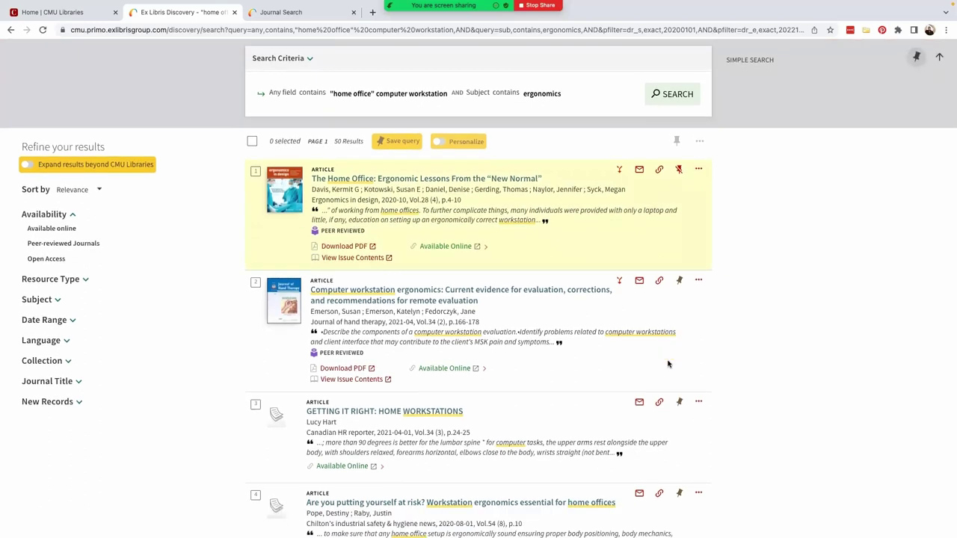
{"action": "scroll", "coordinate": [668, 364], "scroll_direction": "up", "scroll_amount": 1}
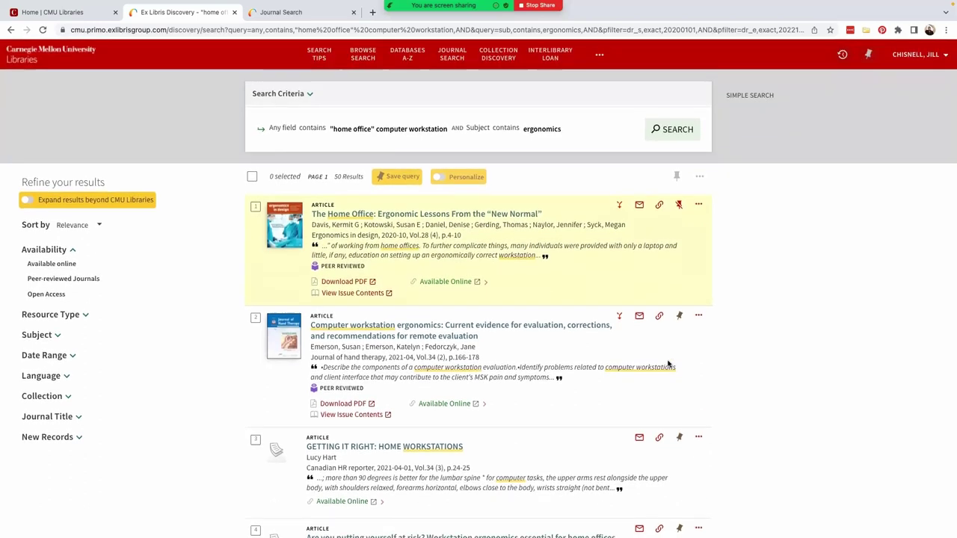
Expand the search criteria to review them, and open the full record of "The Home Office: Ergonomic Lessons From the 'New Normal'".
{"action": "left_click", "coordinate": [308, 95]}
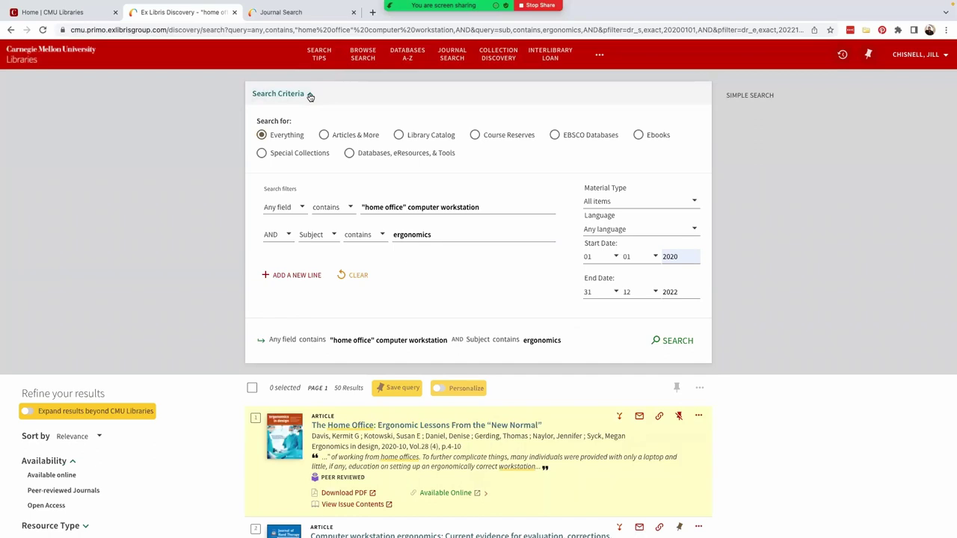
{"action": "scroll", "coordinate": [812, 384], "scroll_direction": "down", "scroll_amount": 5}
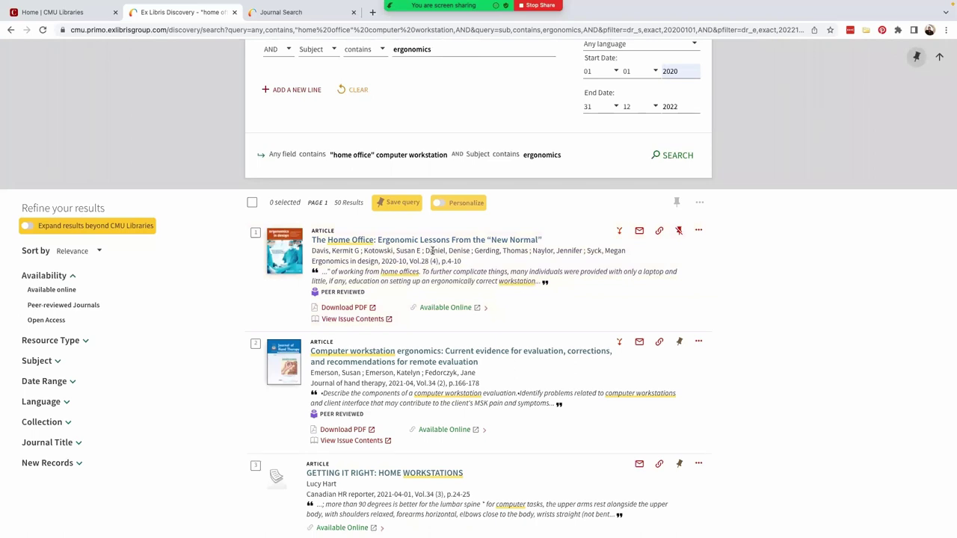
{"action": "scroll", "coordinate": [404, 249], "scroll_direction": "down", "scroll_amount": 1}
{"action": "scroll", "coordinate": [347, 270], "scroll_direction": "down", "scroll_amount": 1}
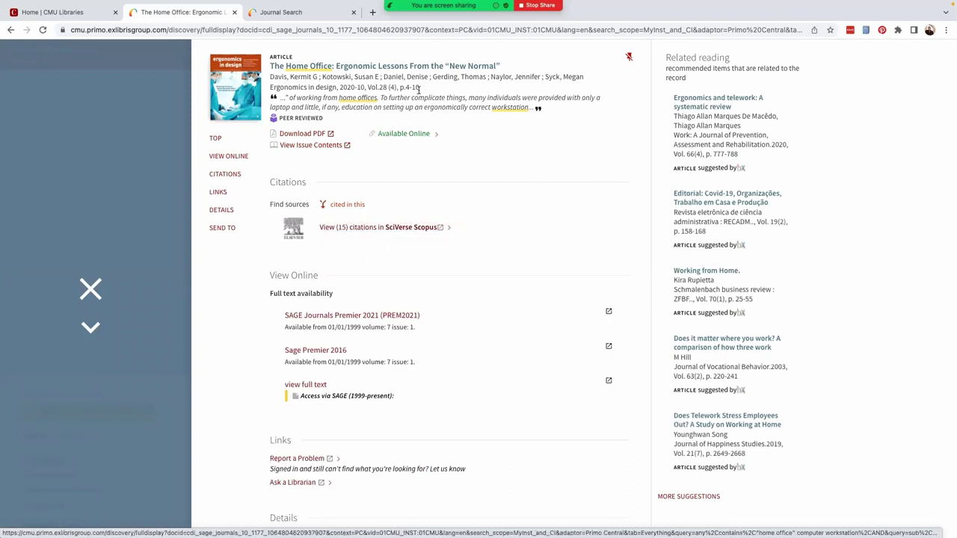
Examine the article record's access links, subject terms and description, and return to the results list.
{"action": "scroll", "coordinate": [486, 297], "scroll_direction": "down", "scroll_amount": 6}
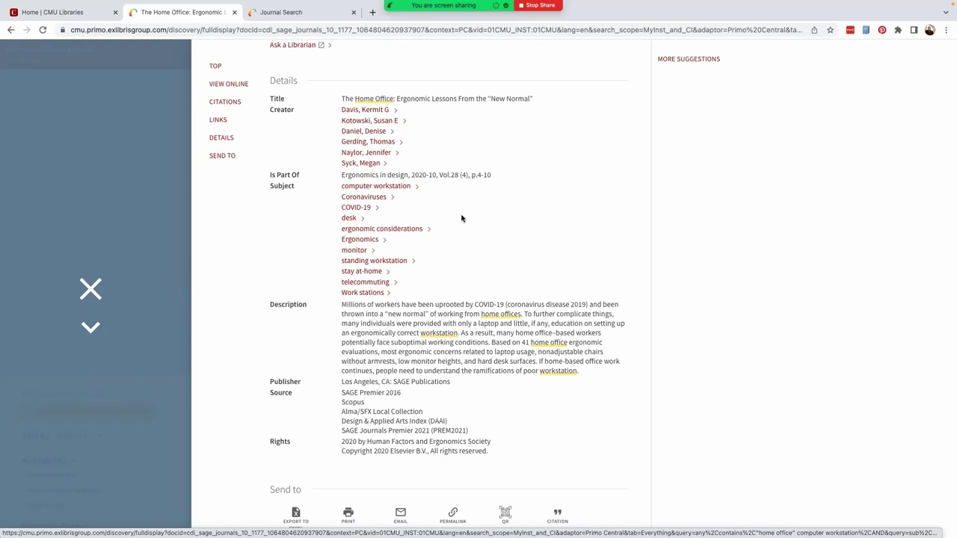
{"action": "scroll", "coordinate": [461, 218], "scroll_direction": "up", "scroll_amount": 6}
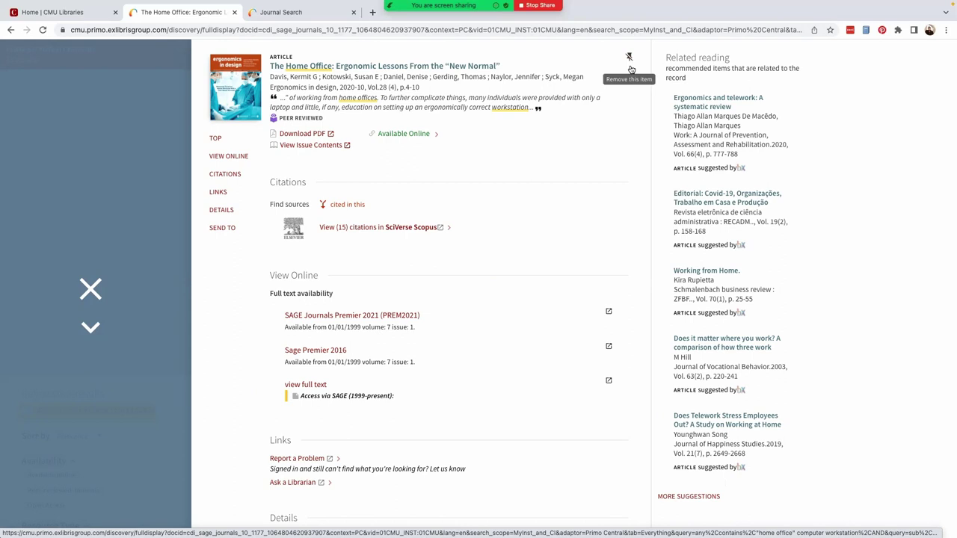
{"action": "left_click", "coordinate": [91, 289]}
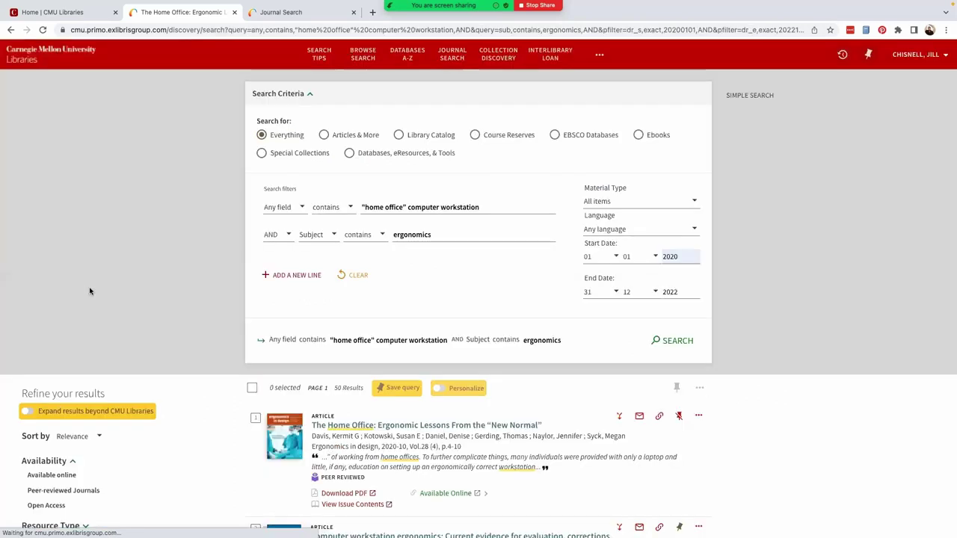
Save the current advanced search query to the favorites, and dismiss the offer to turn on notifications.
{"action": "left_click", "coordinate": [399, 392]}
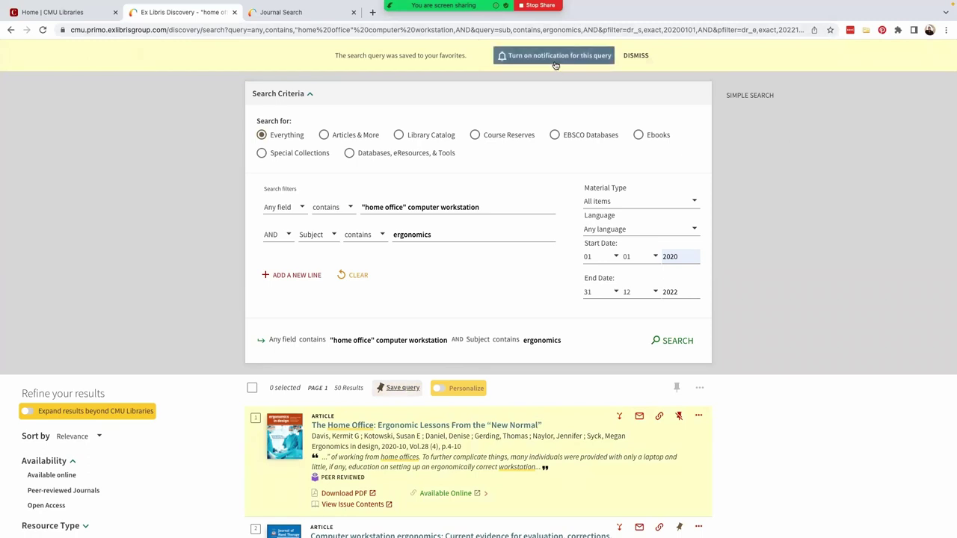
{"action": "left_click", "coordinate": [640, 56]}
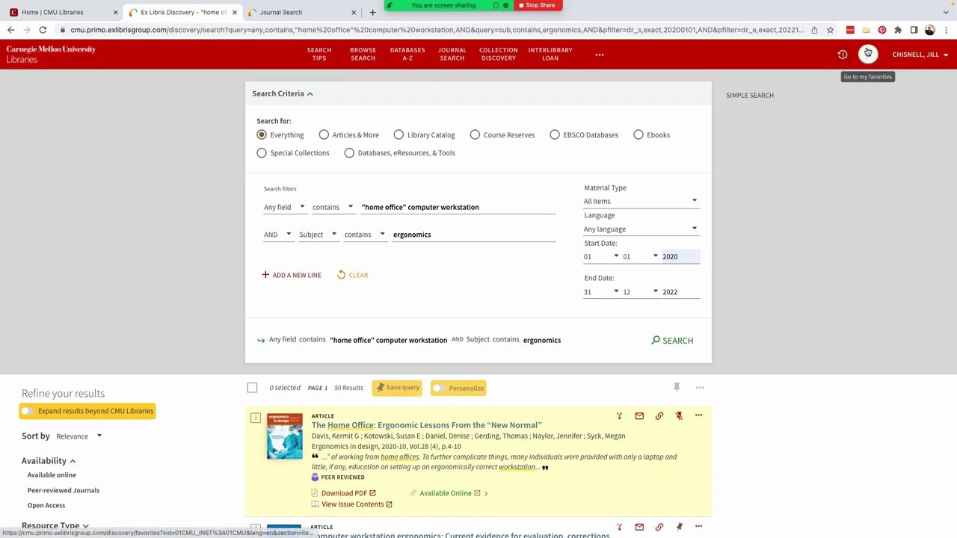
Open My Favorites from the account options and view the saved searches.
{"action": "left_click", "coordinate": [920, 56]}
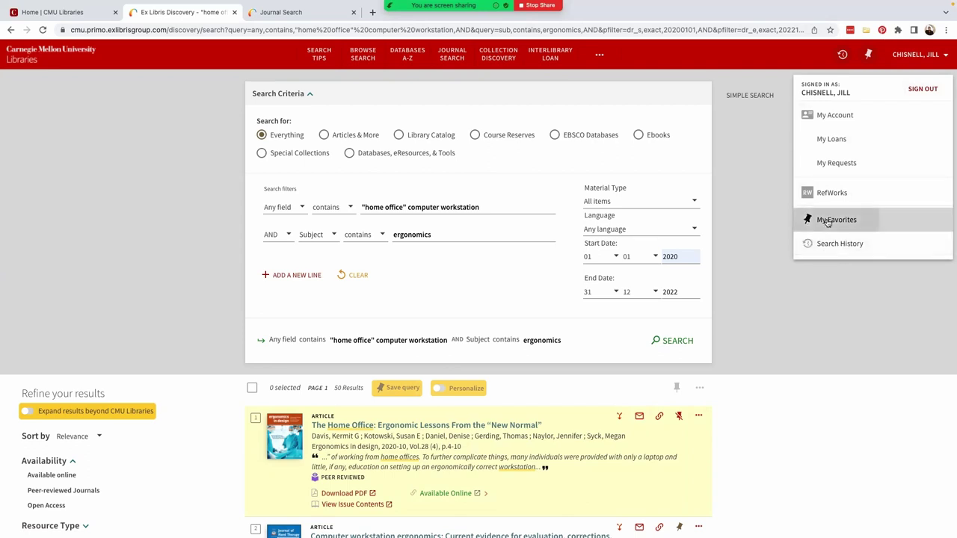
{"action": "left_click", "coordinate": [836, 219]}
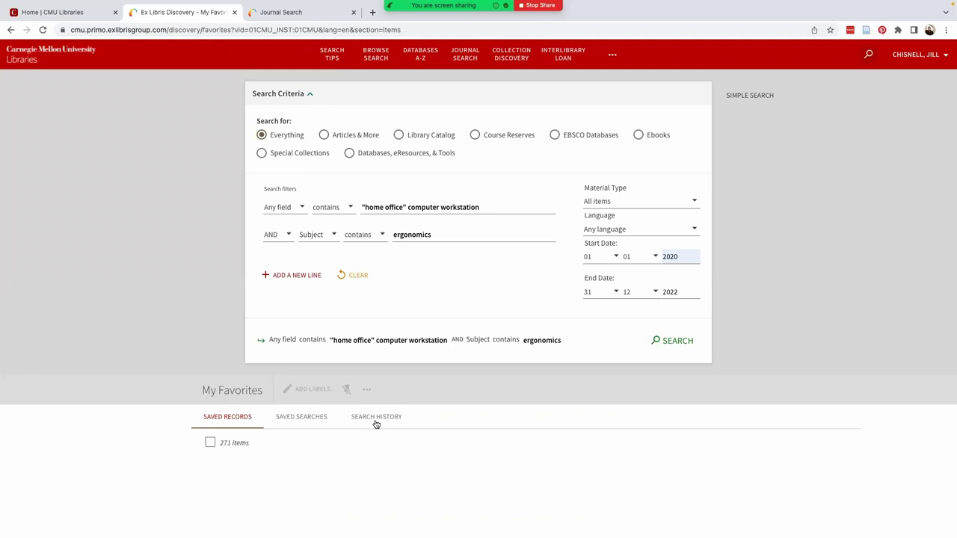
{"action": "scroll", "coordinate": [284, 423], "scroll_direction": "down", "scroll_amount": 2}
{"action": "left_click", "coordinate": [314, 270]}
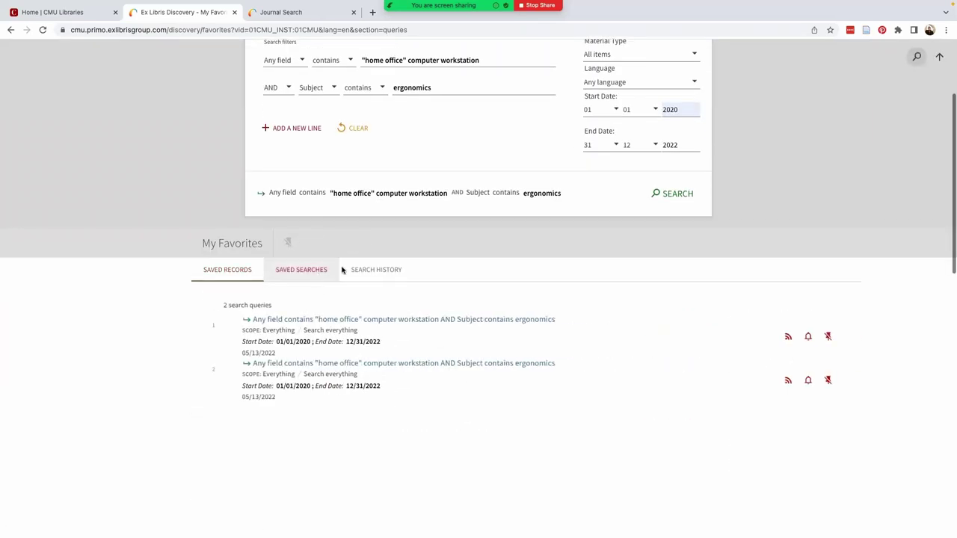
Look through the search history for the queries run in this session.
{"action": "left_click", "coordinate": [378, 381]}
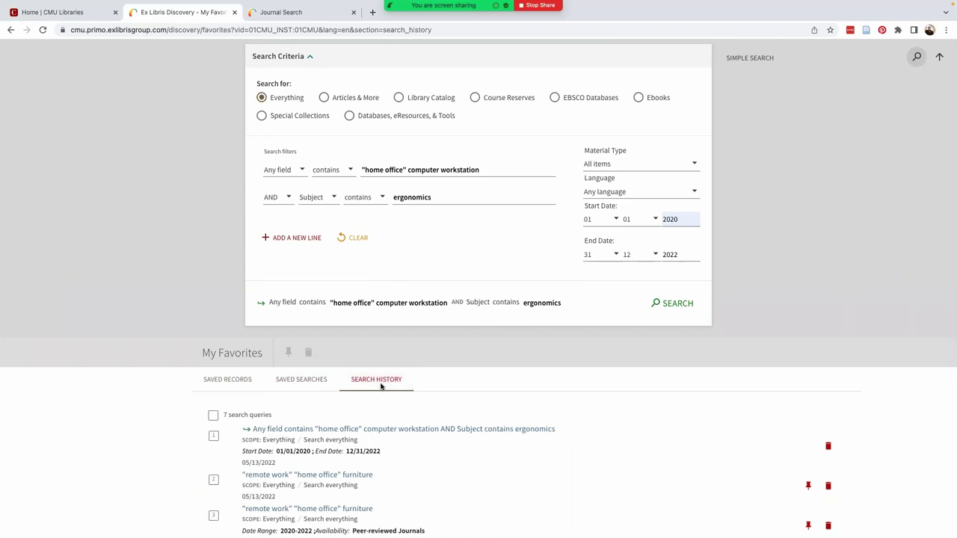
{"action": "scroll", "coordinate": [380, 387], "scroll_direction": "down", "scroll_amount": 5}
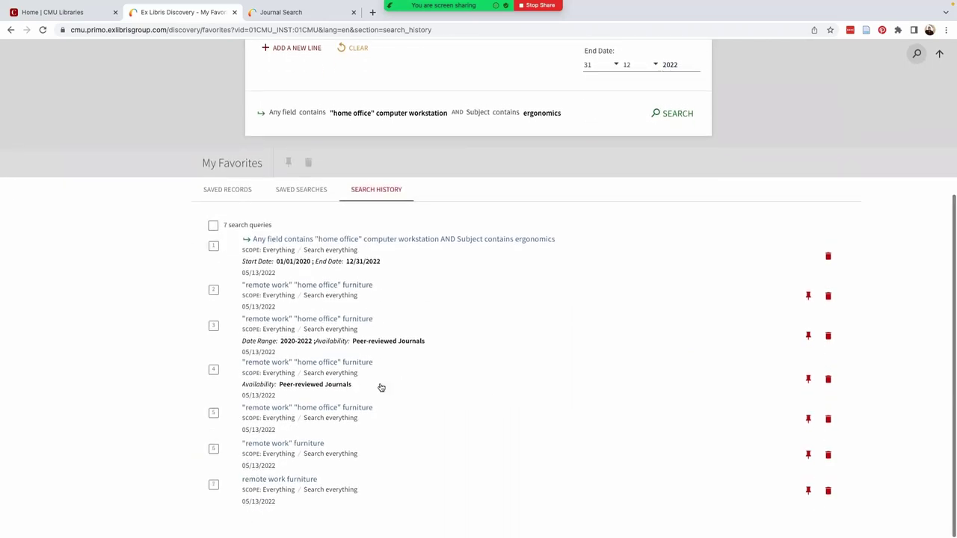
{"action": "scroll", "coordinate": [380, 387], "scroll_direction": "up", "scroll_amount": 6}
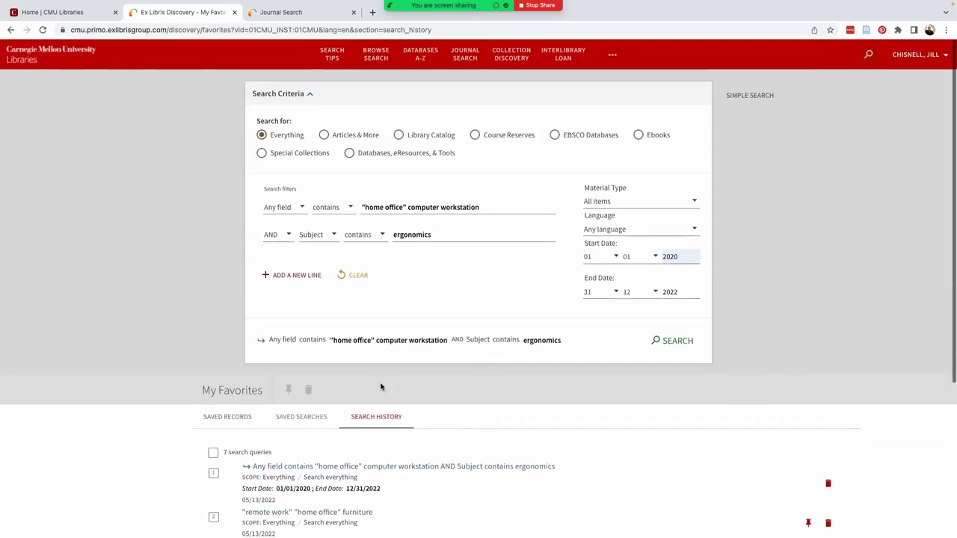
Return to the CMU Libraries home page that is already open.
{"action": "left_click", "coordinate": [63, 14]}
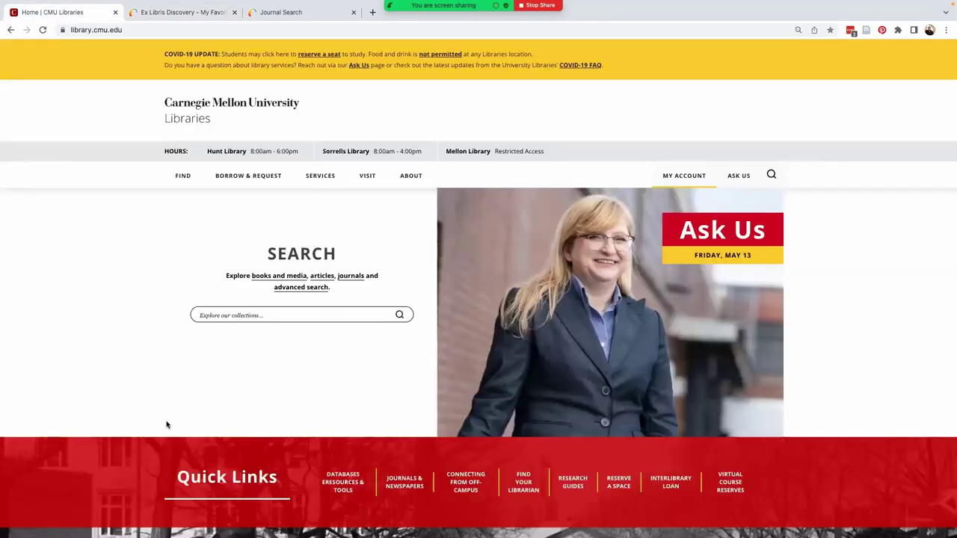